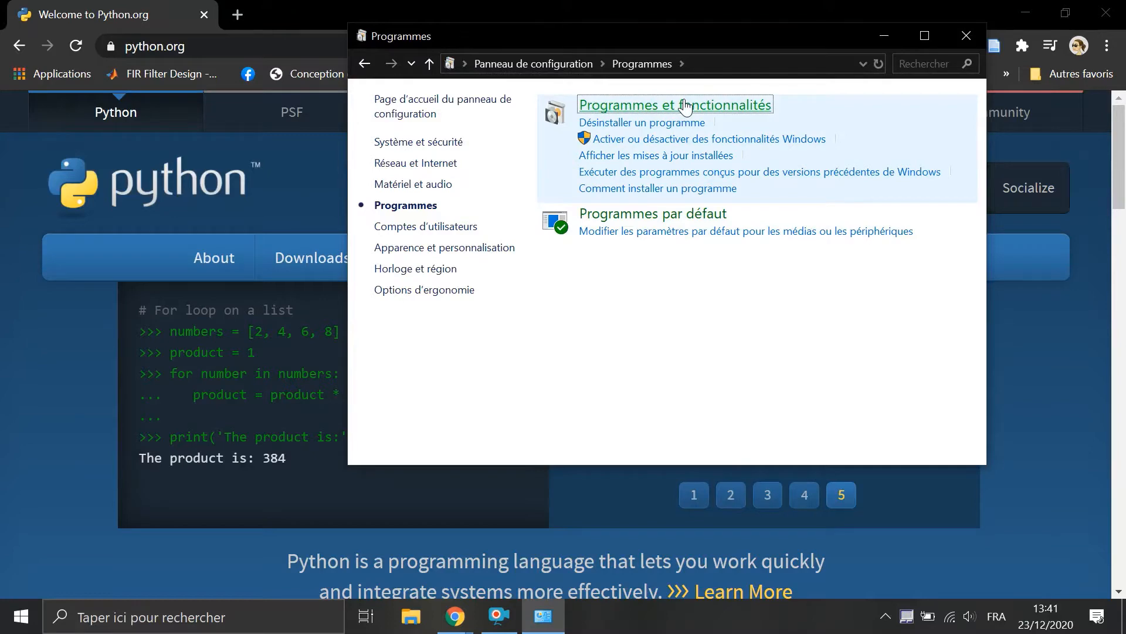
# - Look through the list of installed Windows programs for an existing Python installation, and close the Control Panel window
pyautogui.click(686, 106)
pyautogui.moveTo(979, 226); pyautogui.dragTo(990, 374)
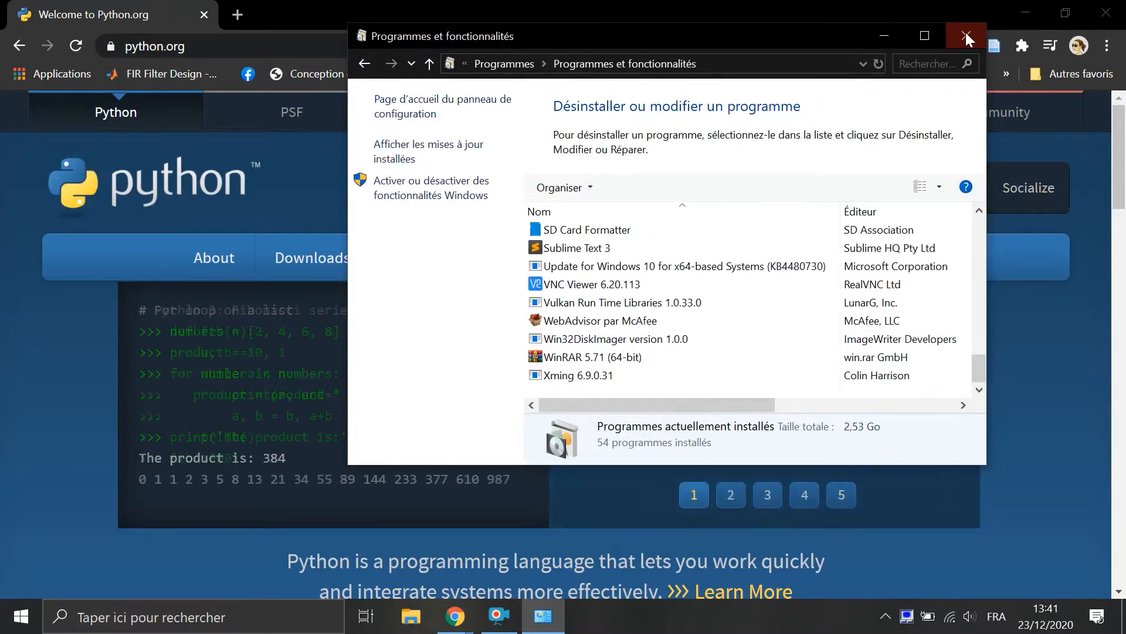
pyautogui.click(966, 35)
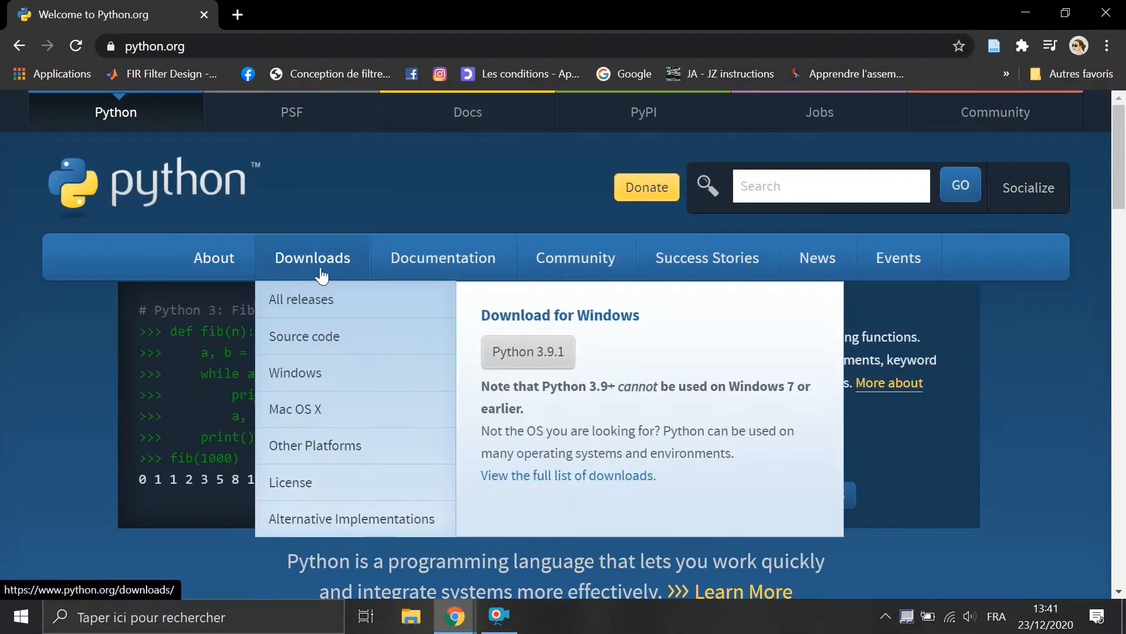
# - Download Python 3.9.1 for Windows and install it with the default features and Python 3.9 added to PATH
pyautogui.click(321, 273)
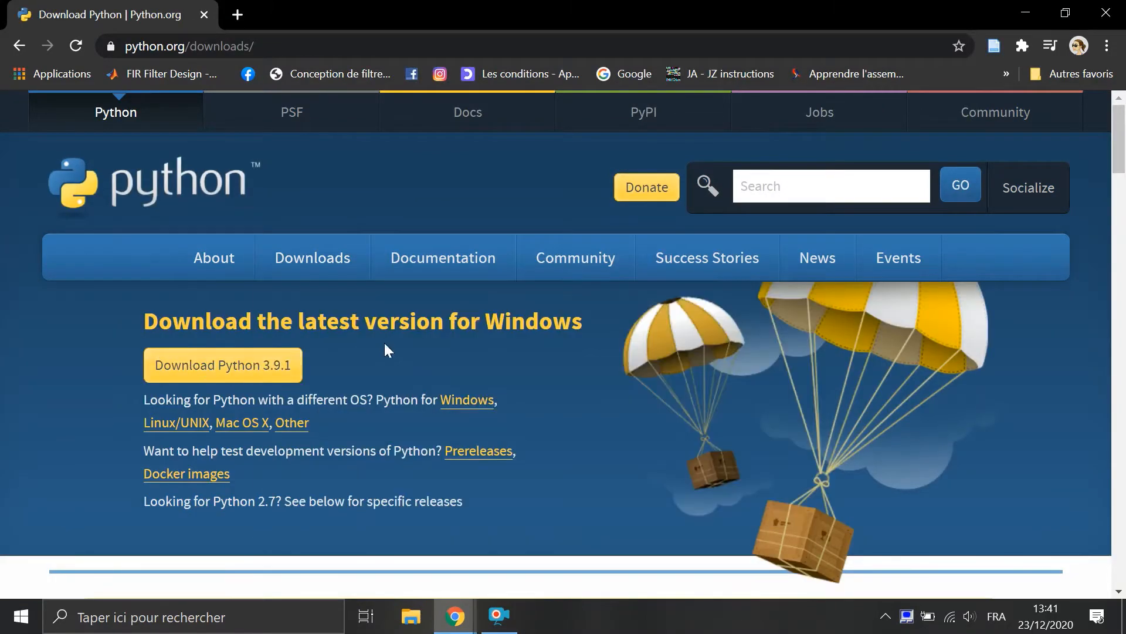
pyautogui.click(256, 371)
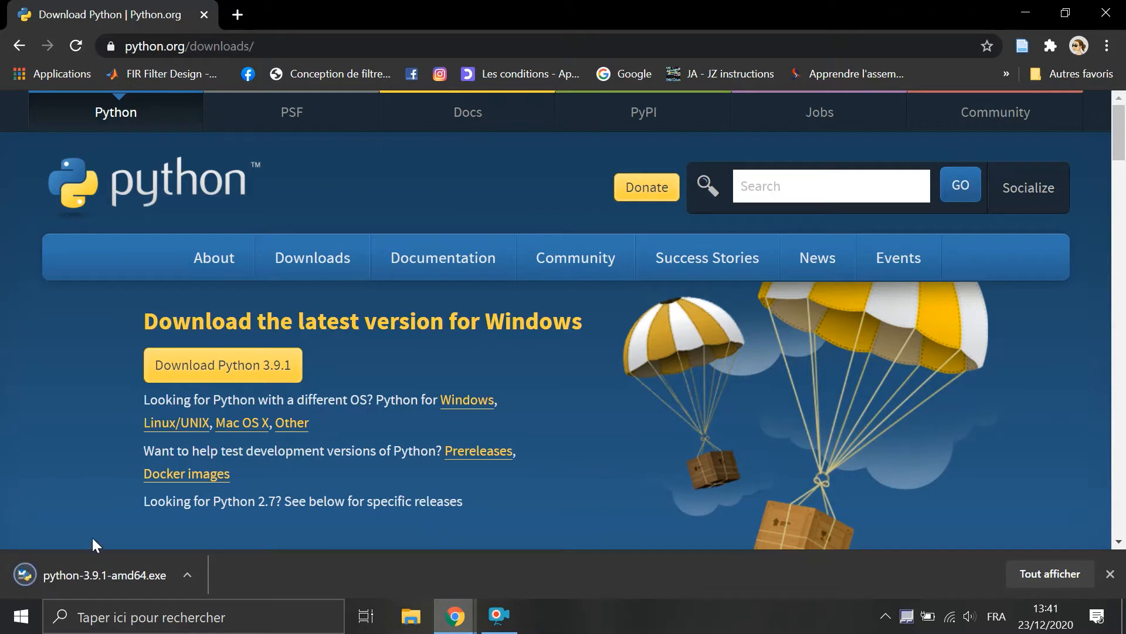
pyautogui.click(93, 581)
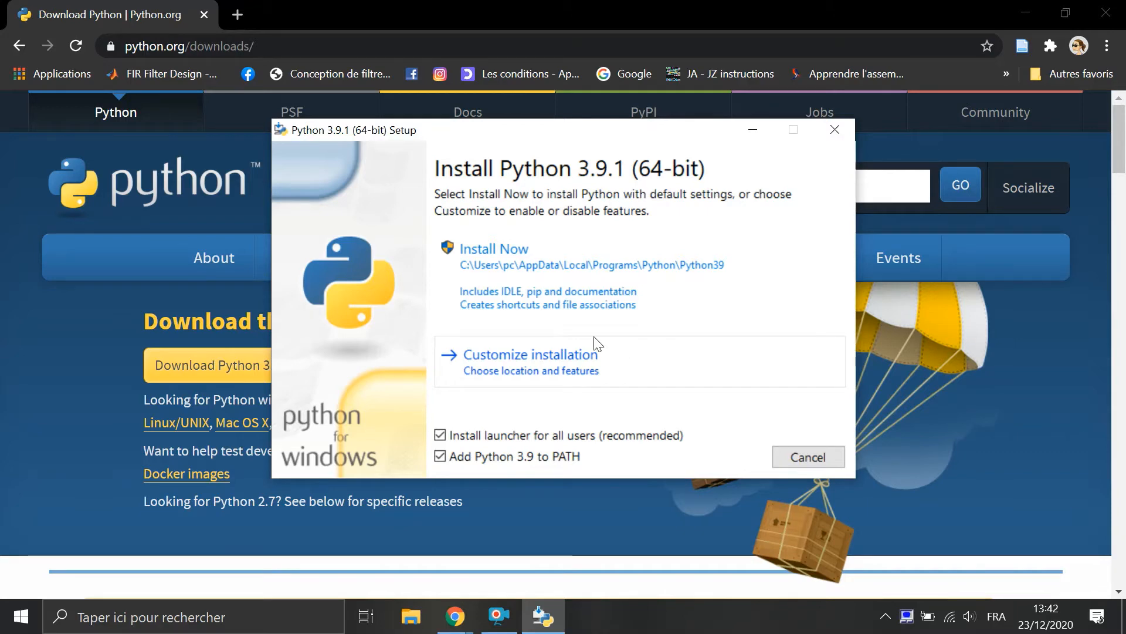
pyautogui.click(567, 288)
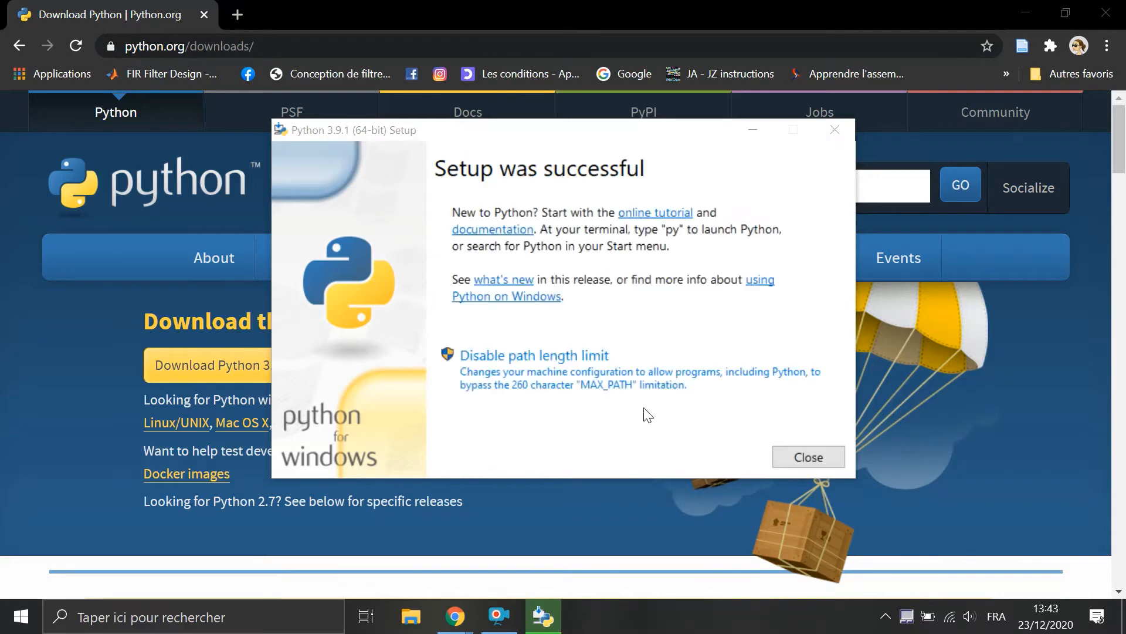
pyautogui.click(812, 457)
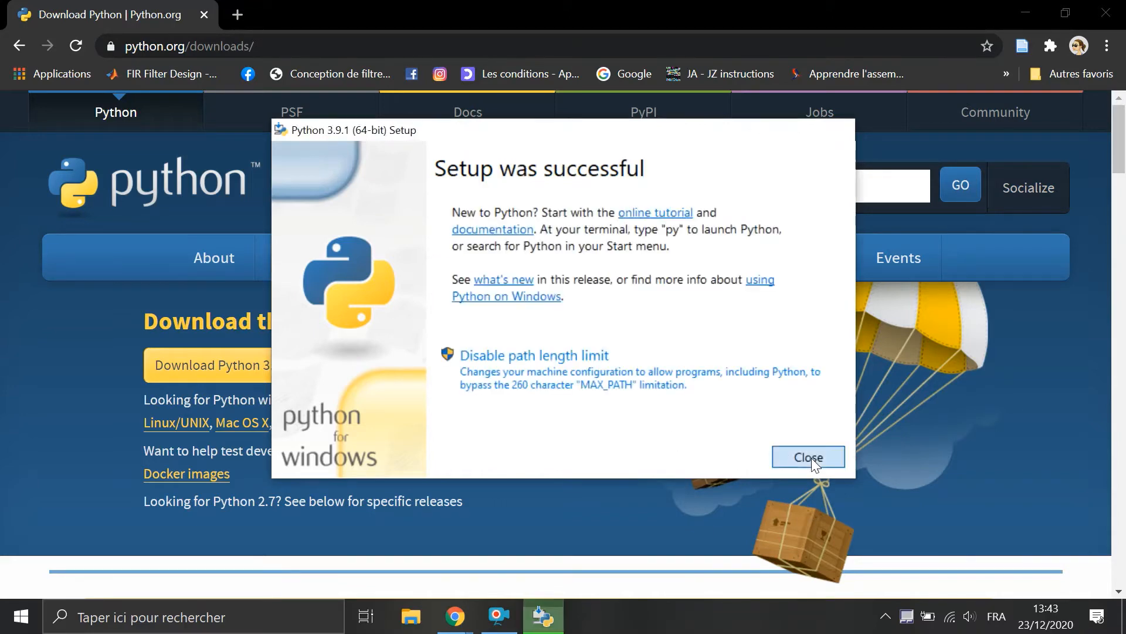
# - Check the installed Python version by running python --version in the Windows Command Prompt, and close the prompt
pyautogui.click(302, 613)
pyautogui.write('cmd')
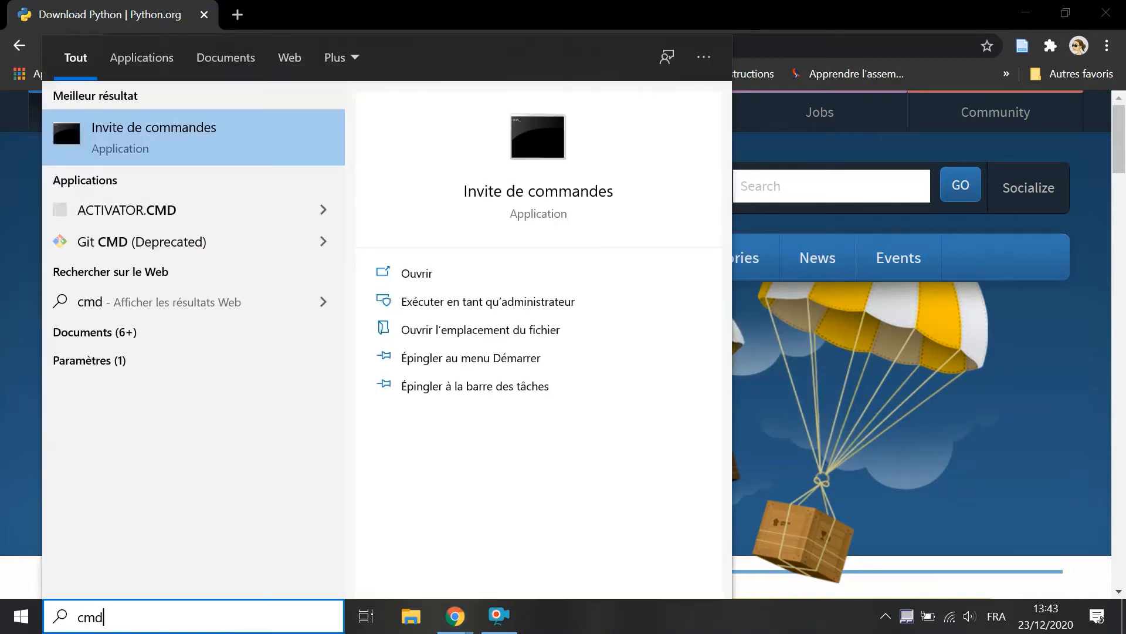
pyautogui.press('Return')
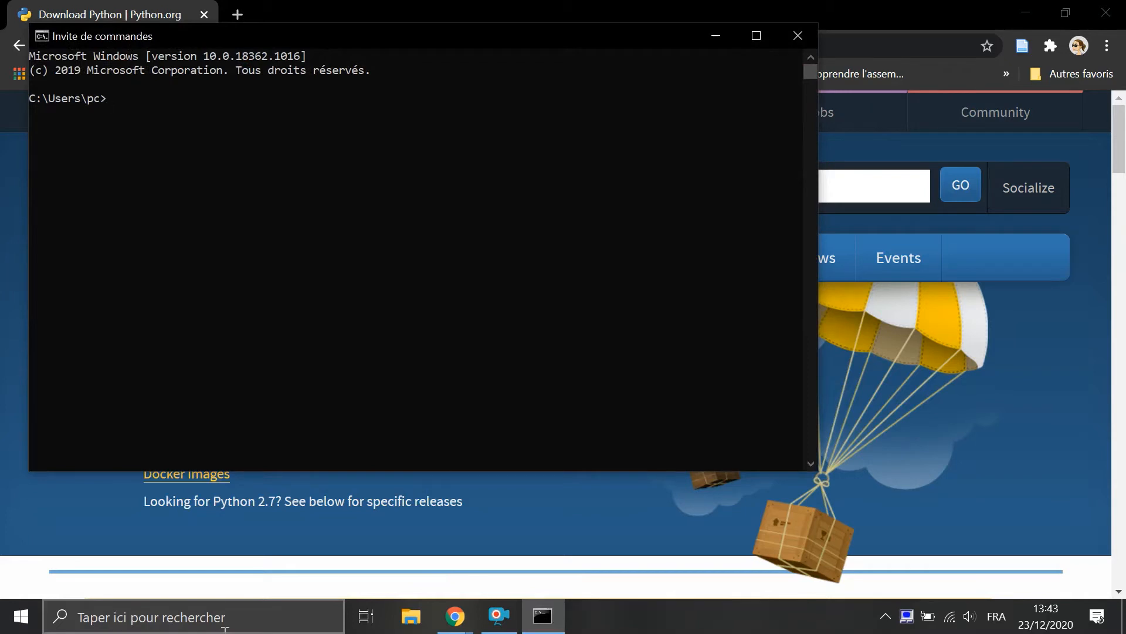
pyautogui.write('p')
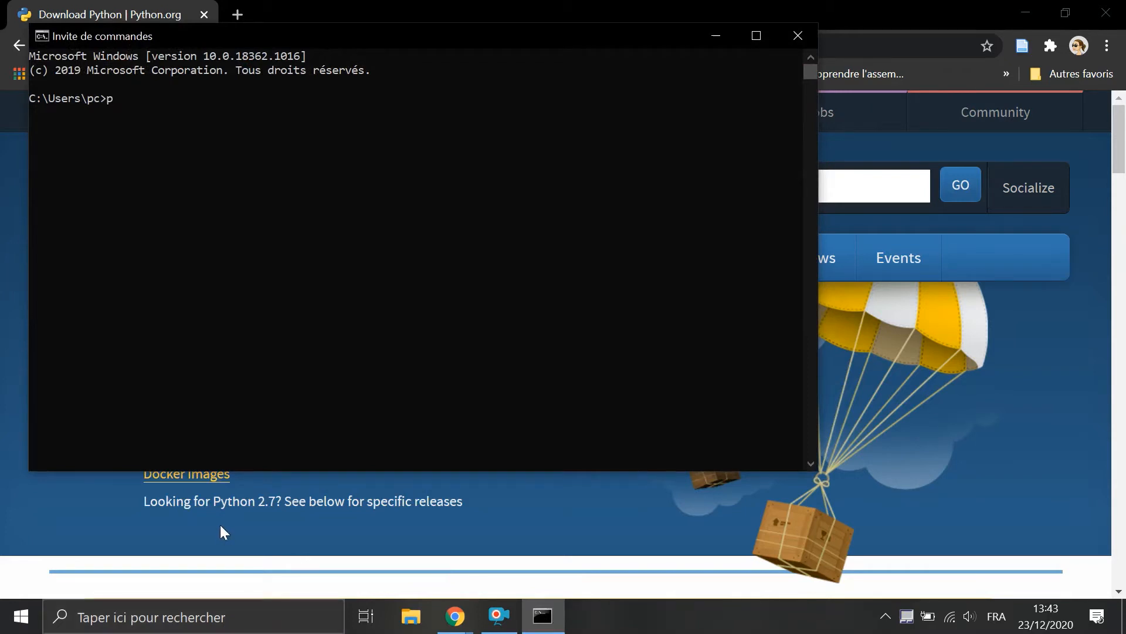
pyautogui.write('ytho')
pyautogui.write('n --version')
pyautogui.press('Return')
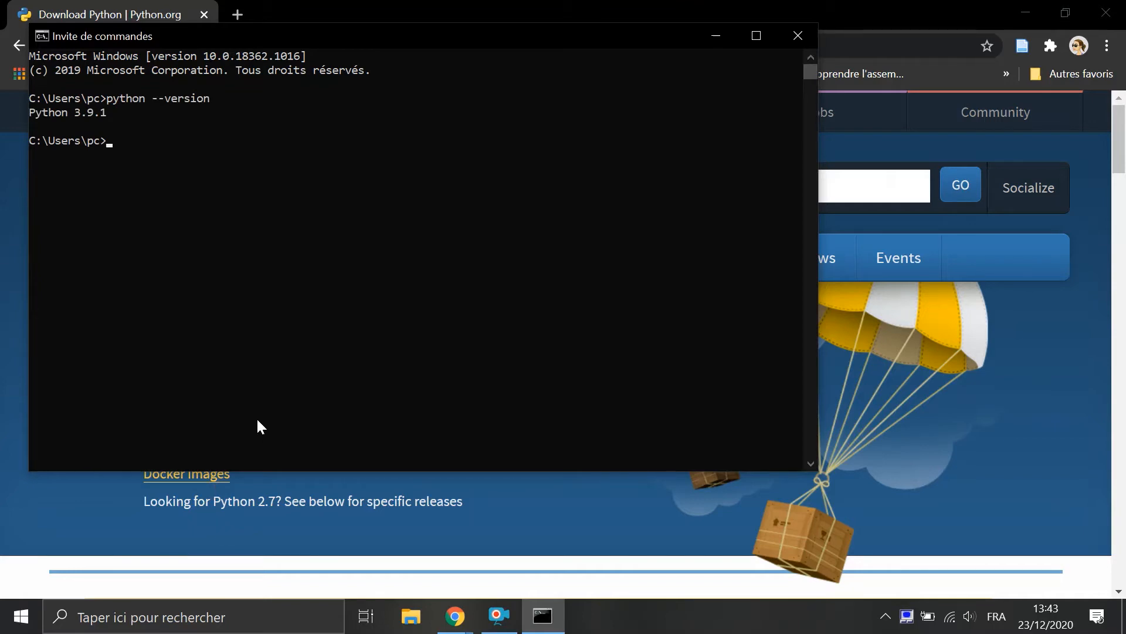
pyautogui.click(798, 36)
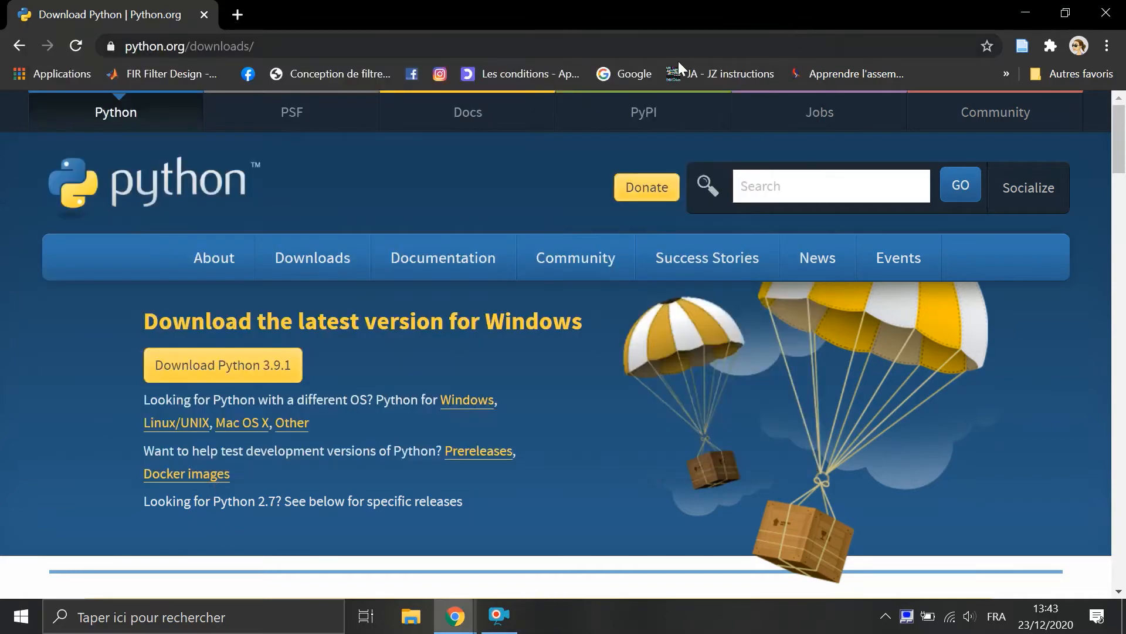
# - Search Google for pycharm in a new browser tab and open the JetBrains PyCharm page
pyautogui.click(238, 14)
pyautogui.click(533, 261)
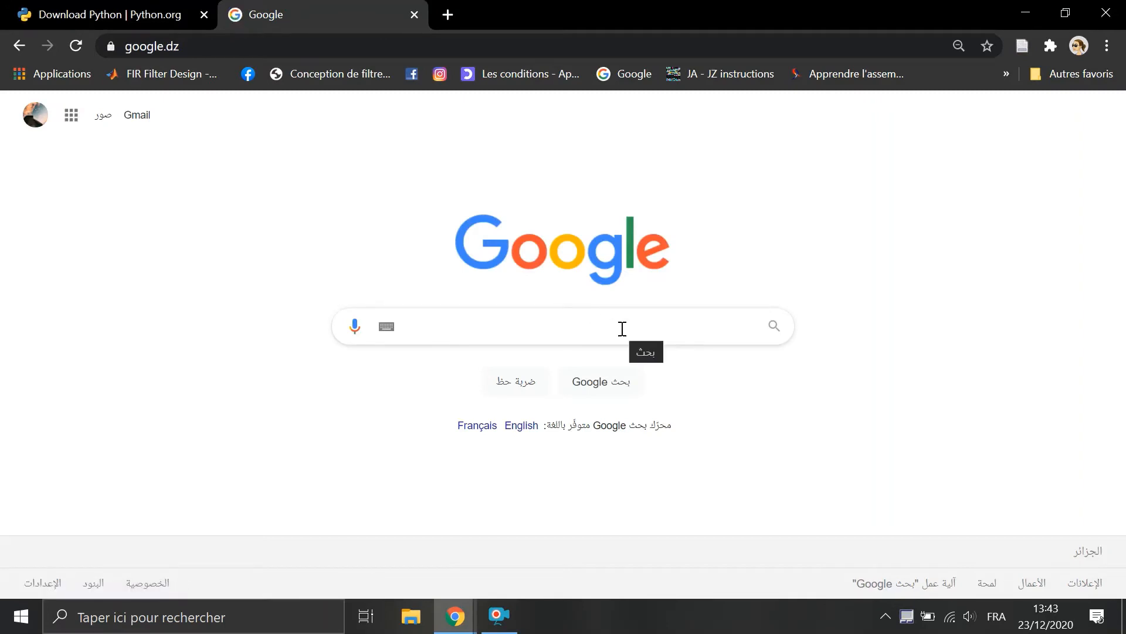
pyautogui.write('pychar')
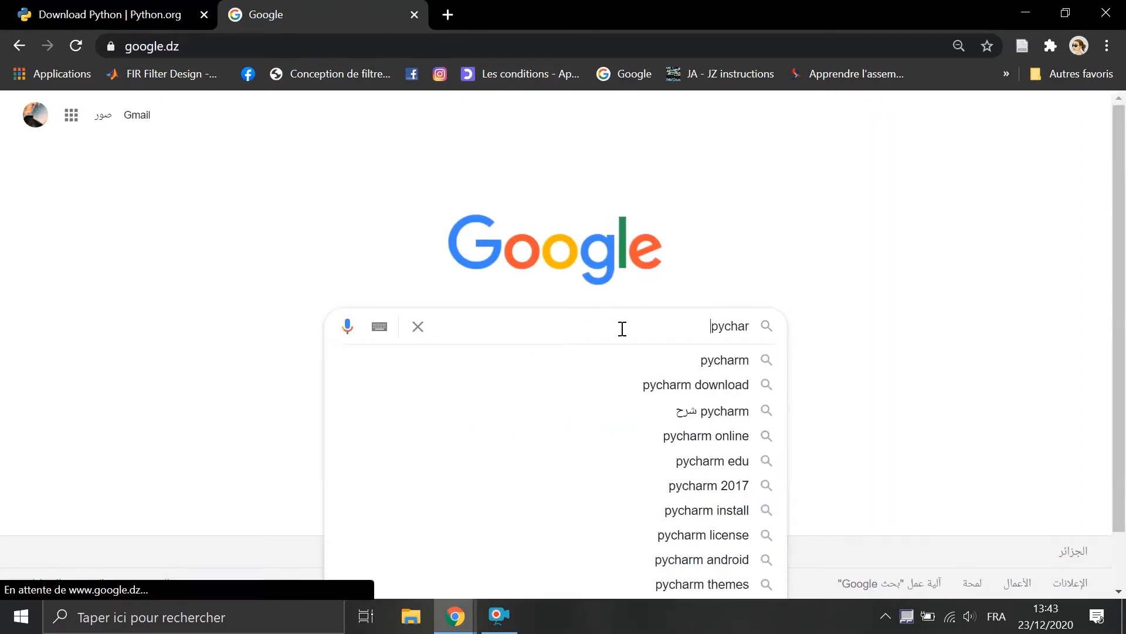
pyautogui.press('Down')
pyautogui.press('Return')
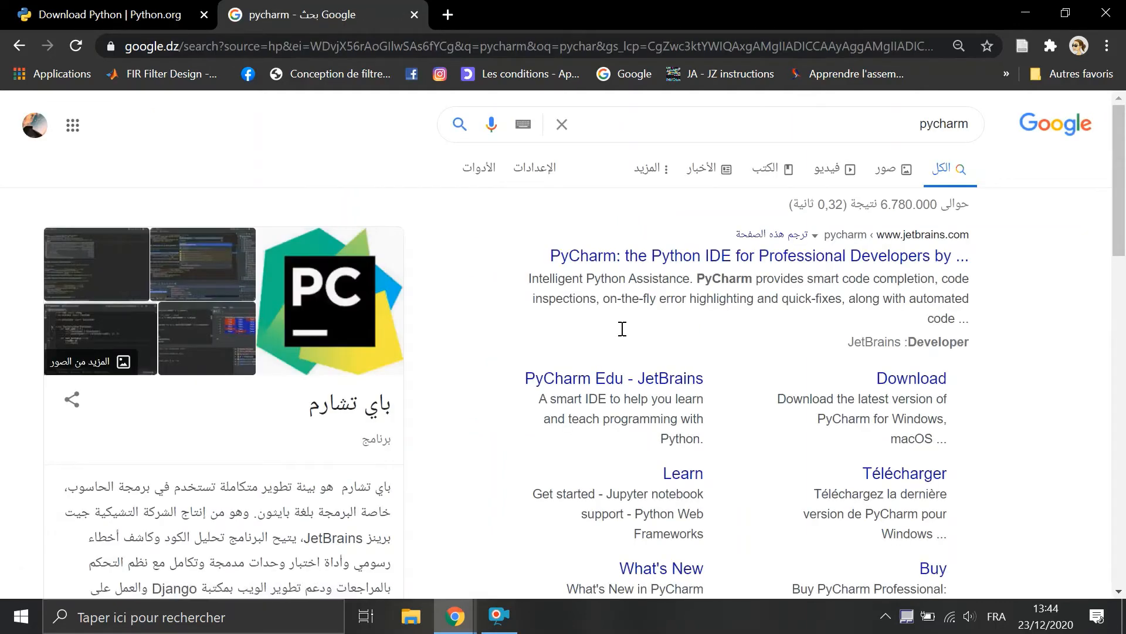
pyautogui.click(896, 258)
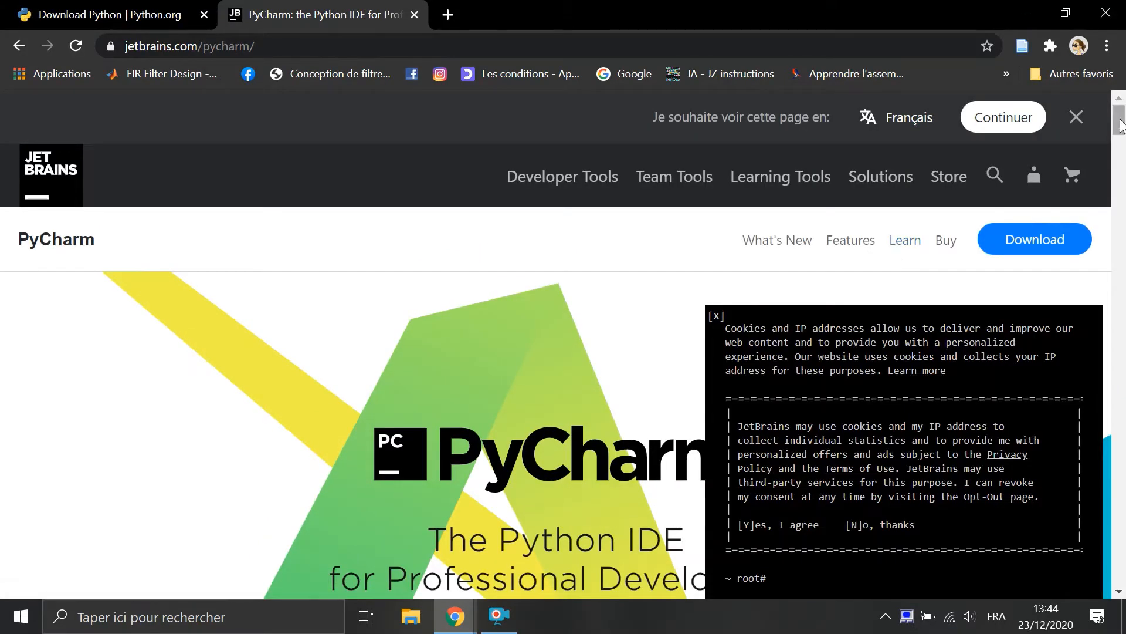
# - Dismiss the cookie notice on the PyCharm download page and download the Community edition for Windows
pyautogui.moveTo(1119, 121); pyautogui.dragTo(1122, 144)
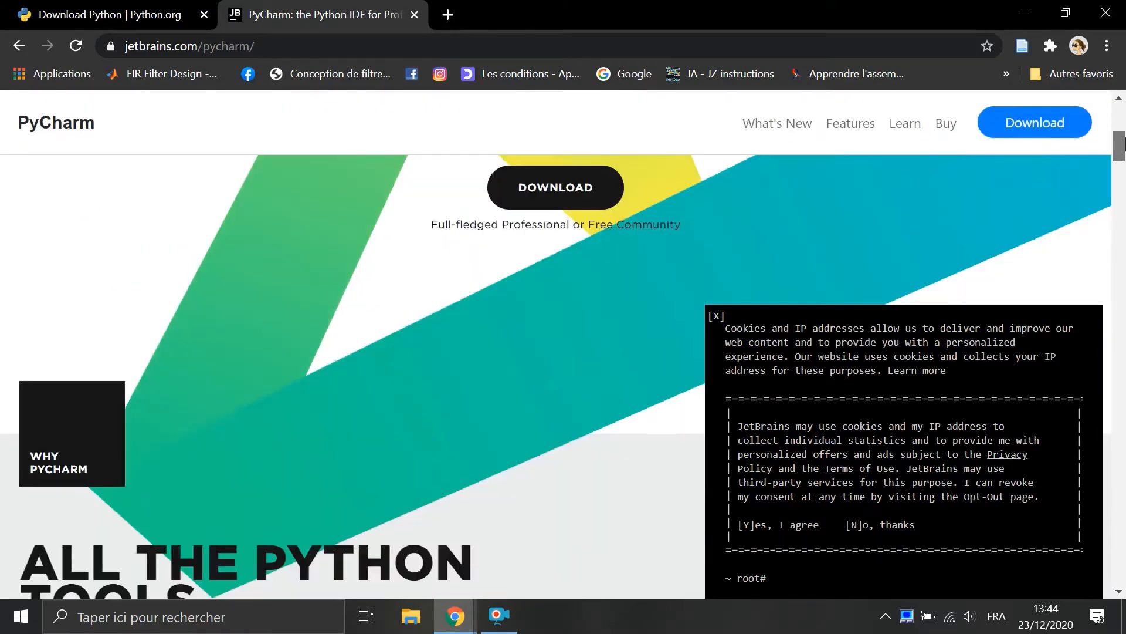
pyautogui.click(555, 190)
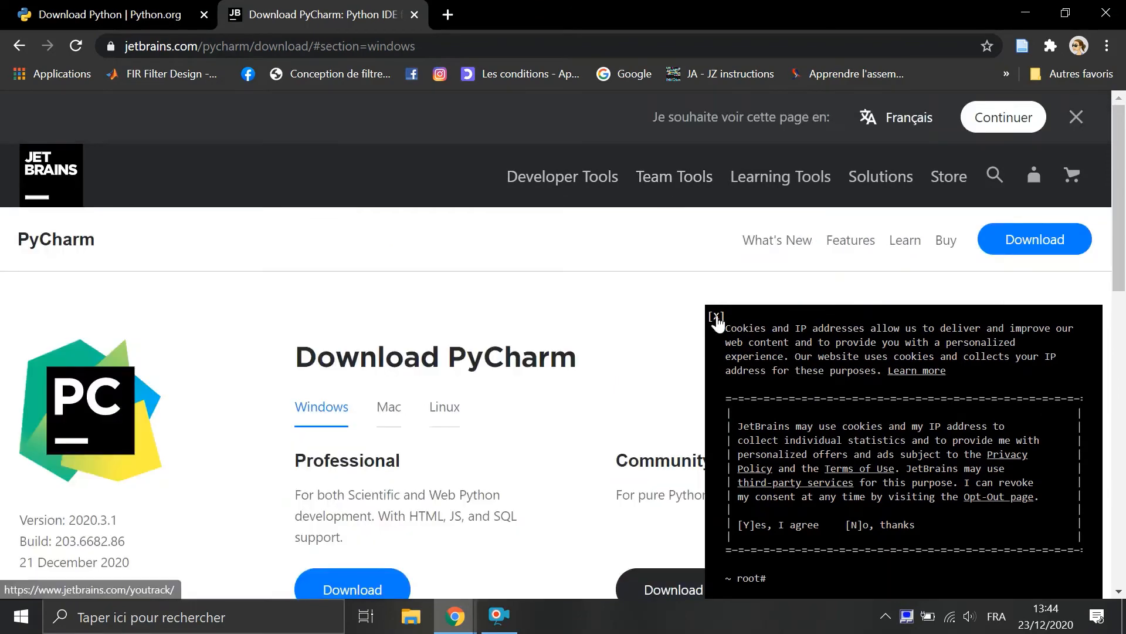
pyautogui.click(717, 318)
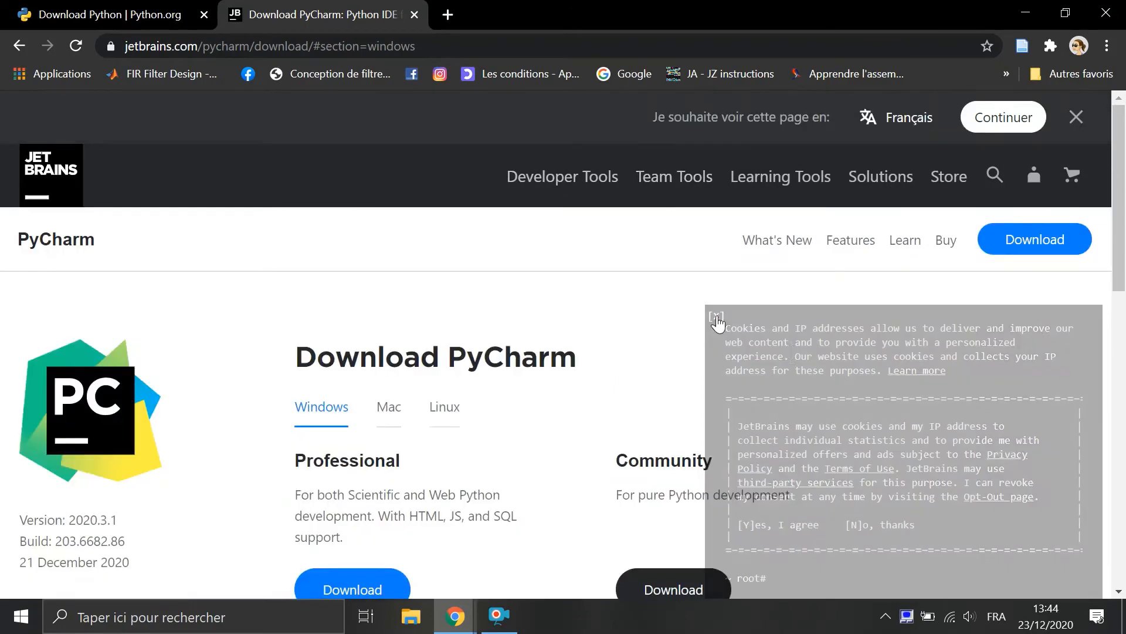
pyautogui.scroll(-3, 1125, 228)
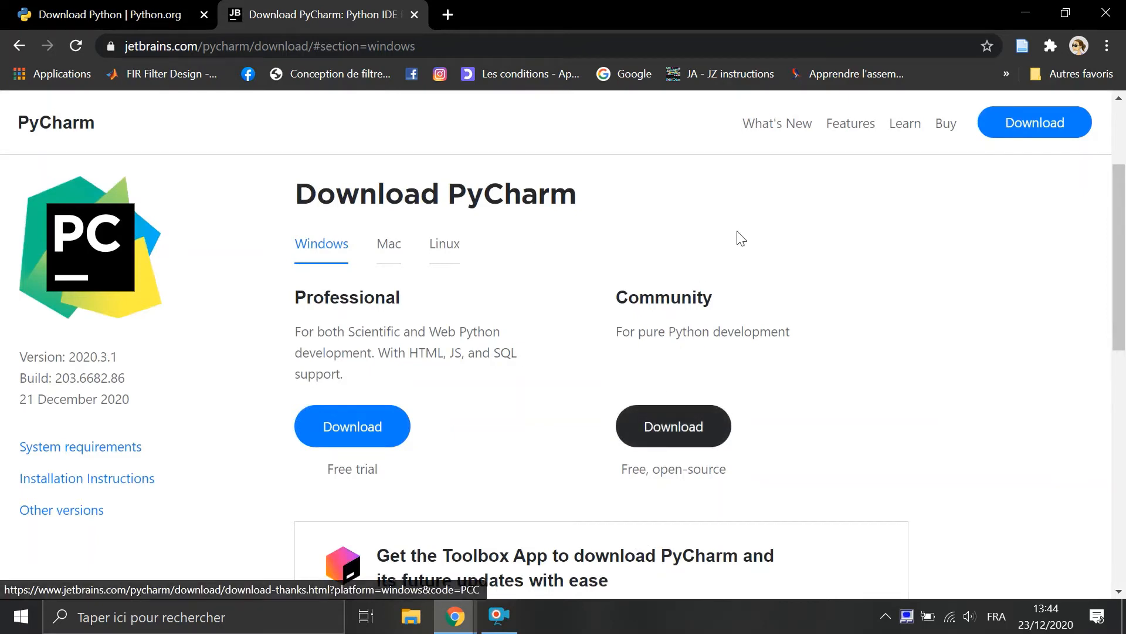
pyautogui.click(683, 429)
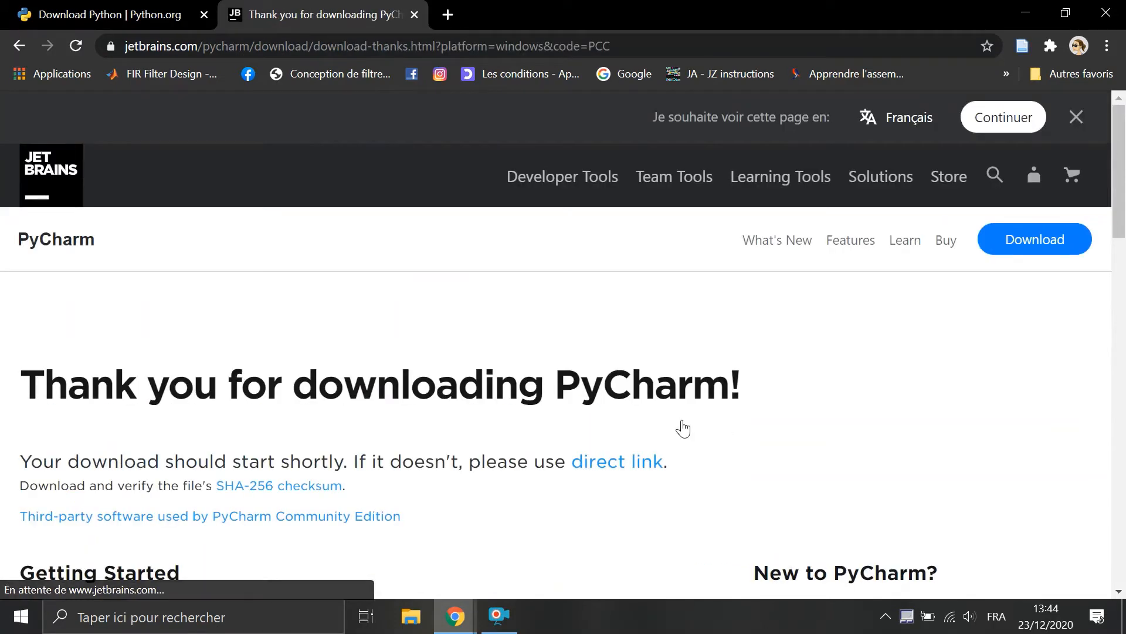
pyautogui.moveTo(1120, 189); pyautogui.dragTo(1119, 214)
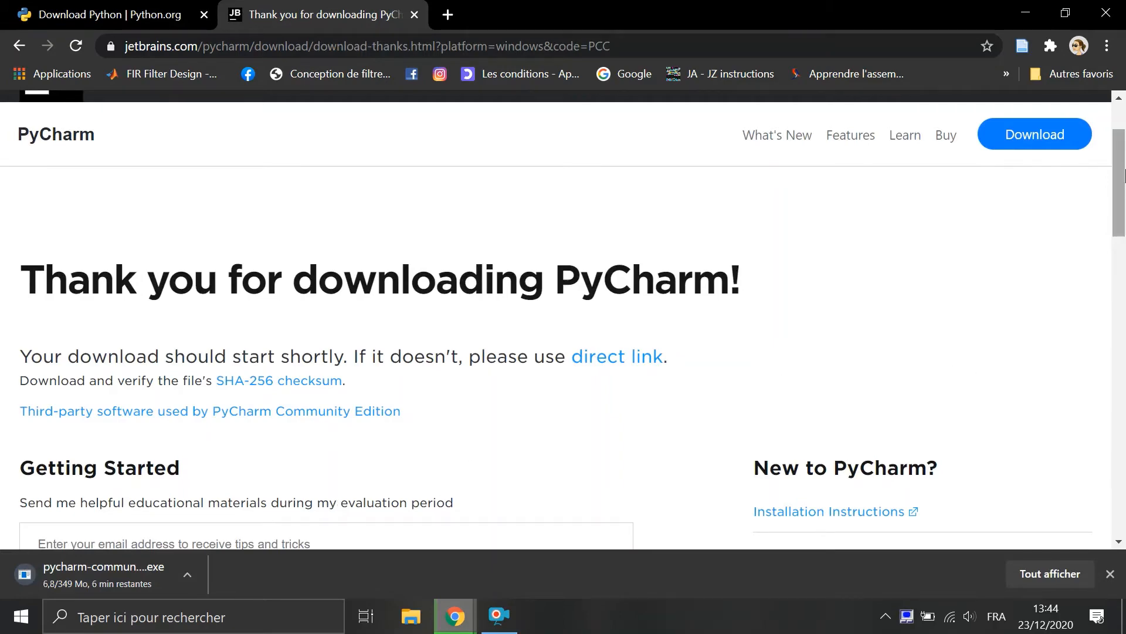
pyautogui.scroll(-3, 1125, 175)
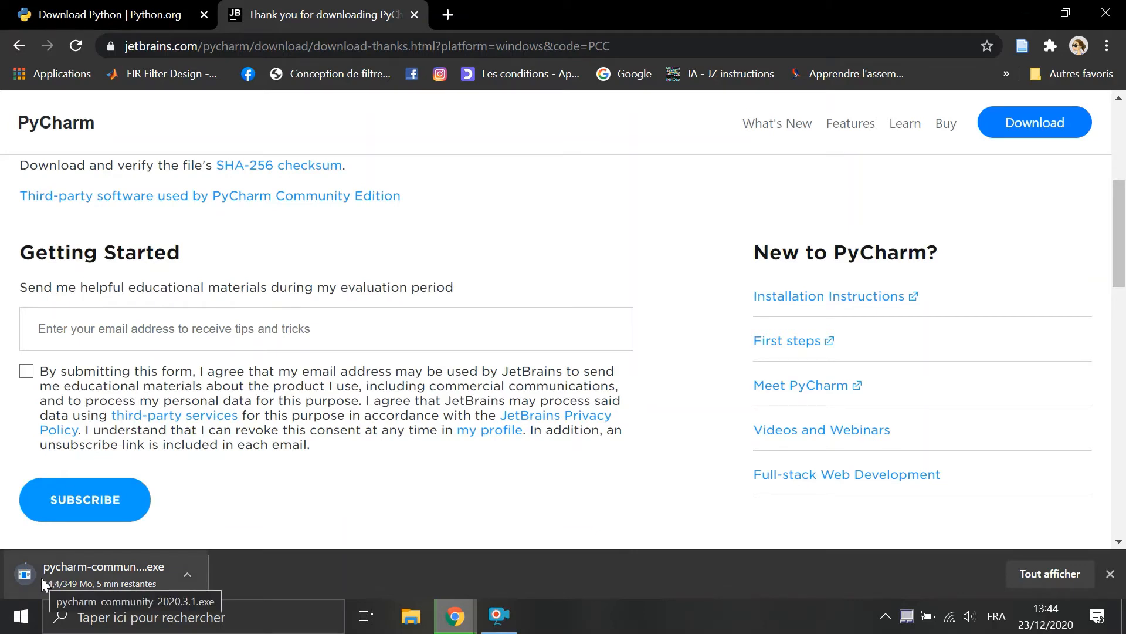
pyautogui.click(504, 613)
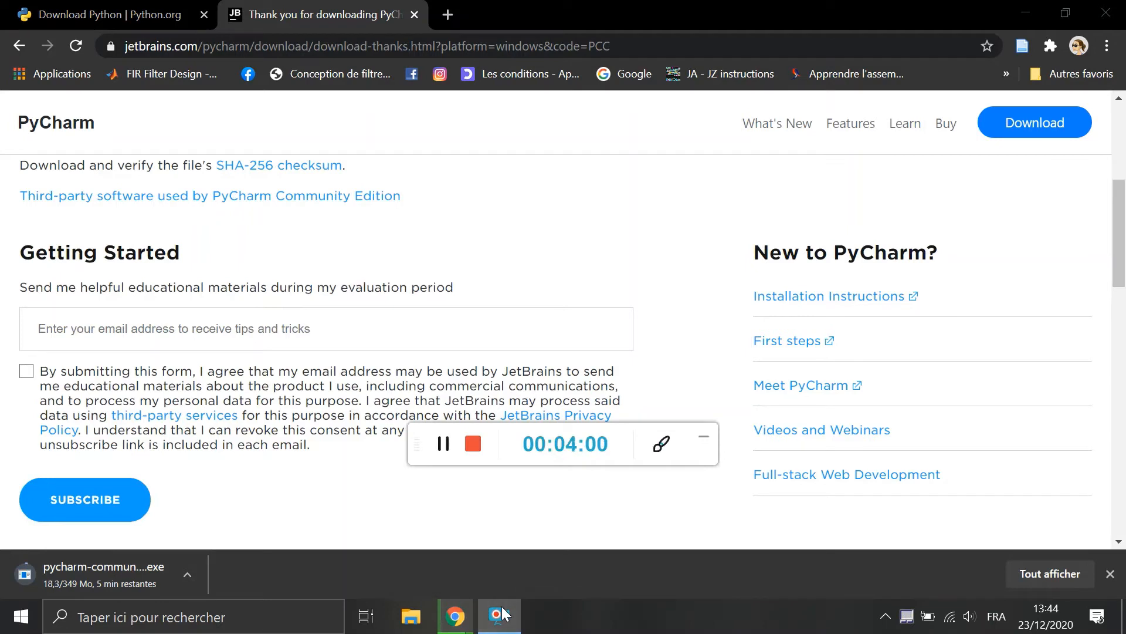
pyautogui.moveTo(494, 604)
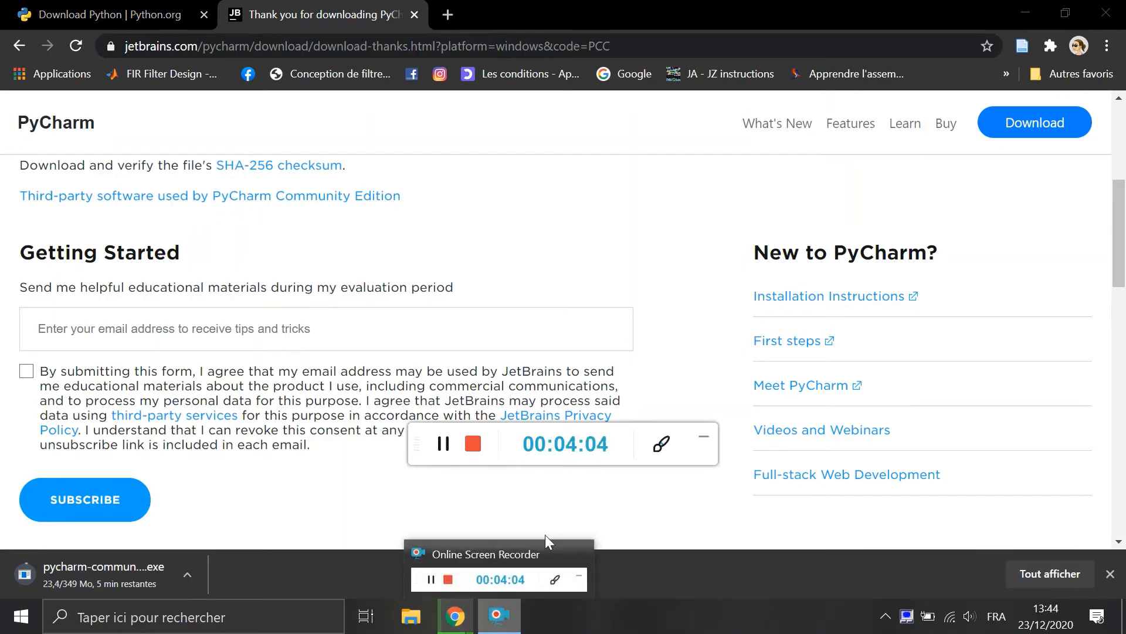
pyautogui.click(702, 439)
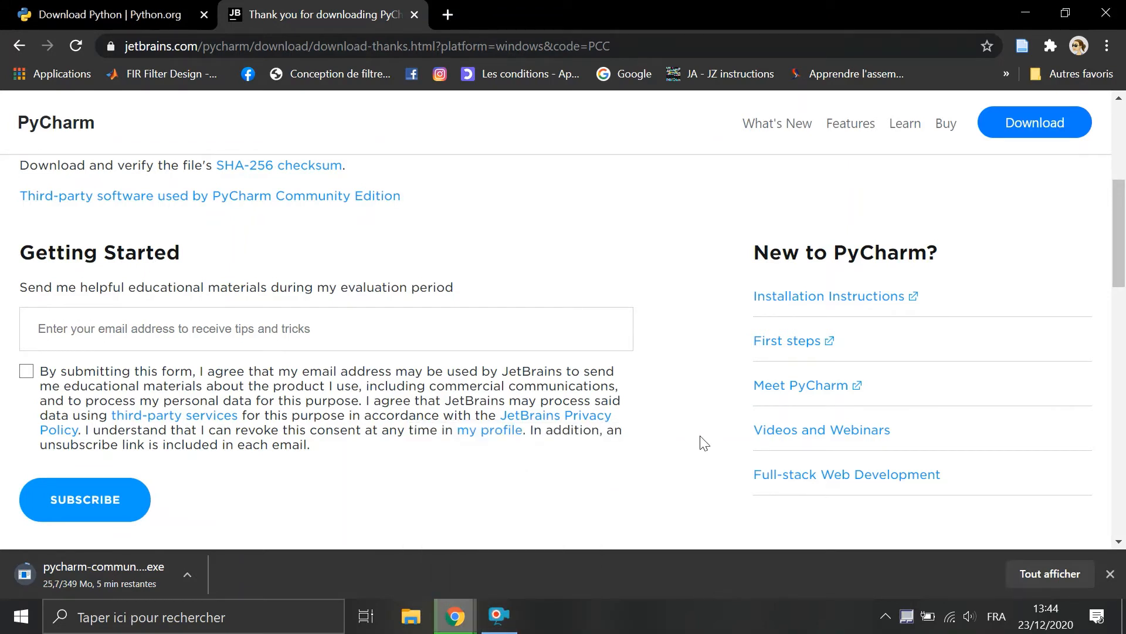
pyautogui.click(496, 623)
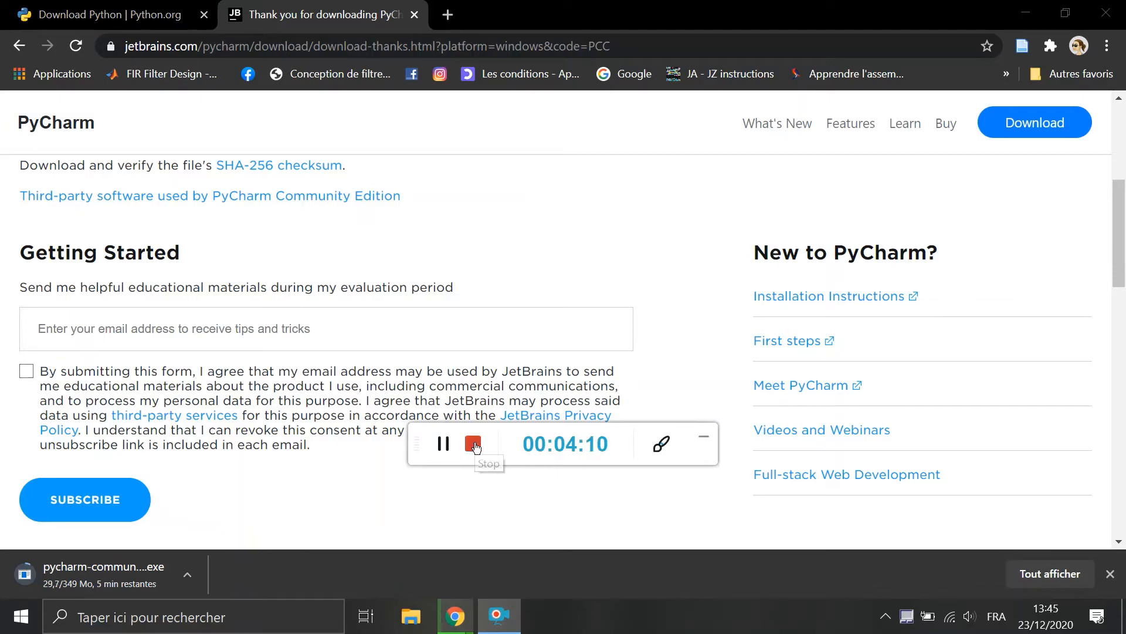
pyautogui.click(474, 444)
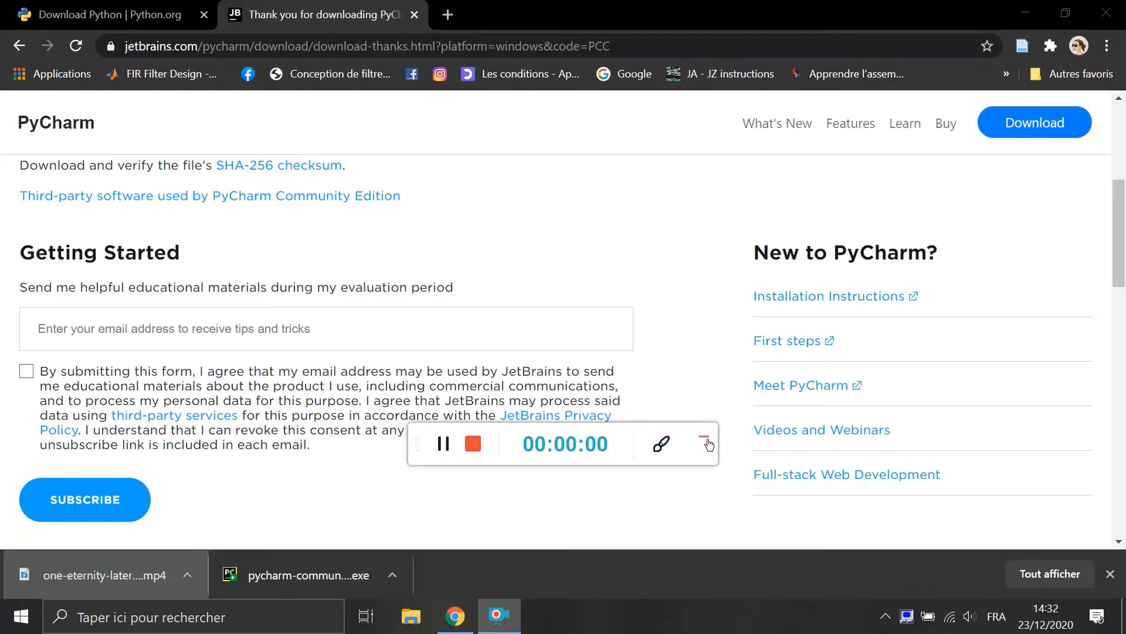
pyautogui.click(706, 445)
# - Show the downloaded pycharm-community-2020.3.1.exe in its folder, launch it, and minimize the folder window
pyautogui.click(391, 575)
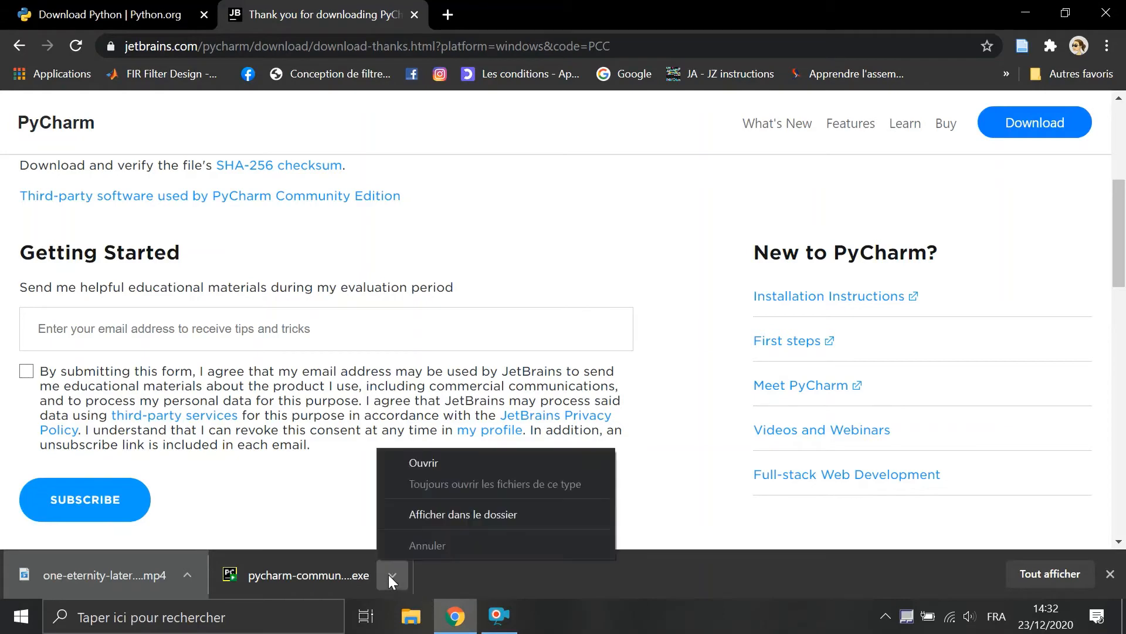
pyautogui.click(473, 508)
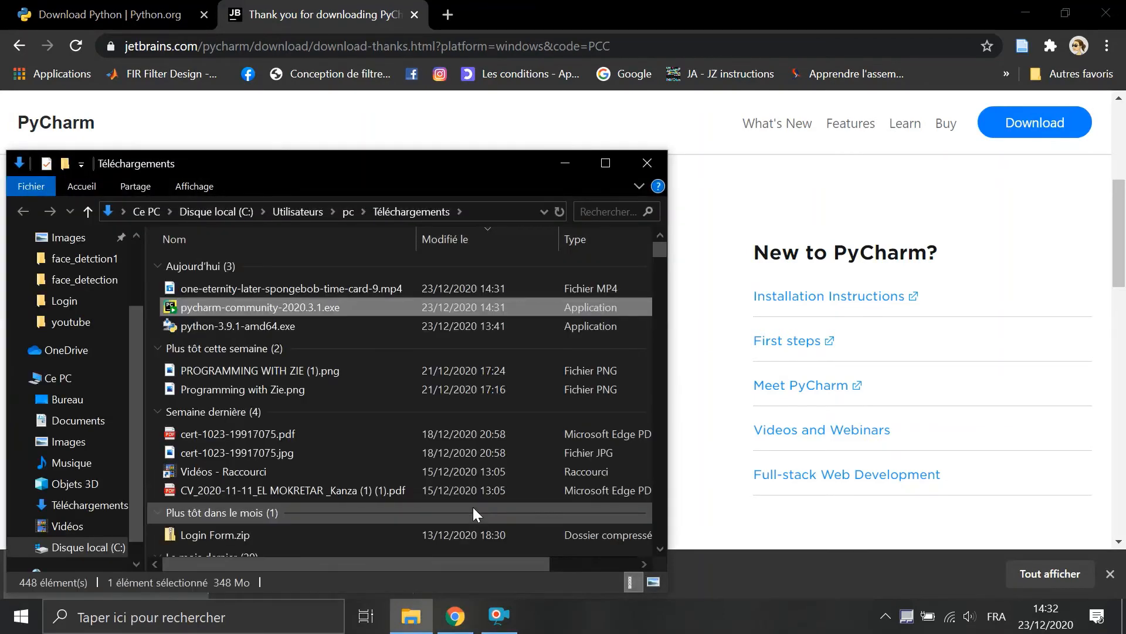
pyautogui.doubleClick(270, 300)
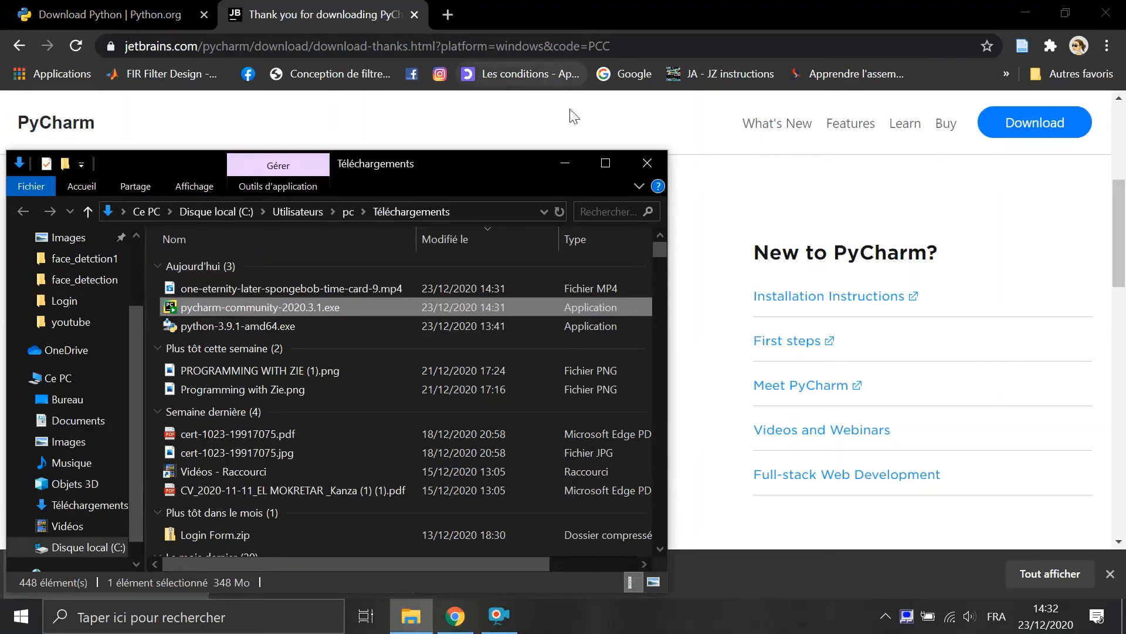
pyautogui.click(564, 165)
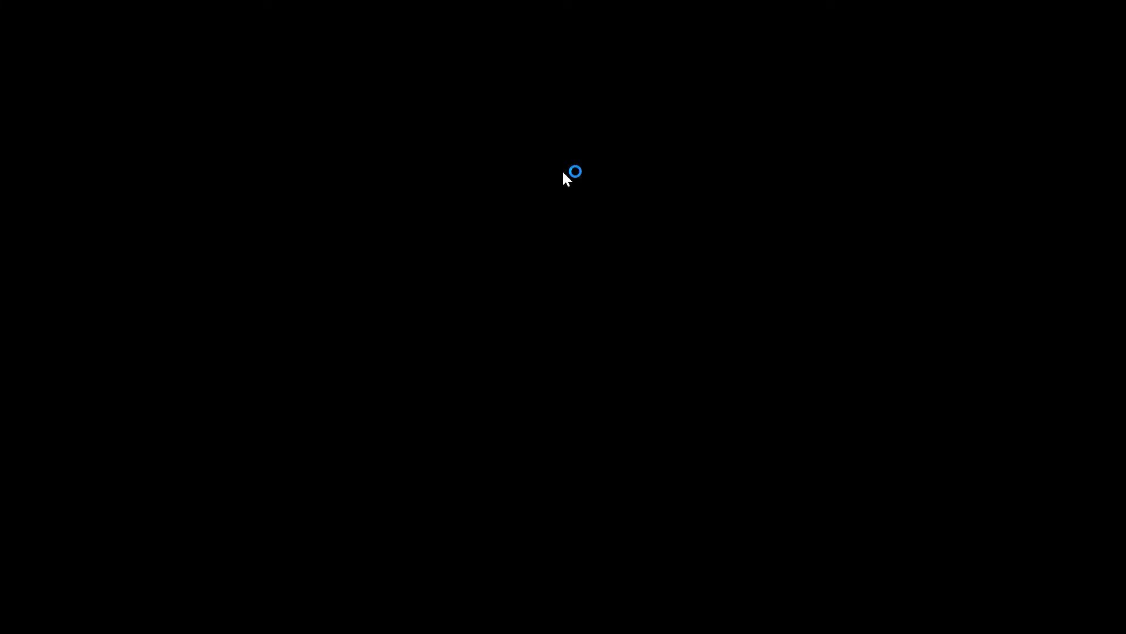
pyautogui.click(477, 432)
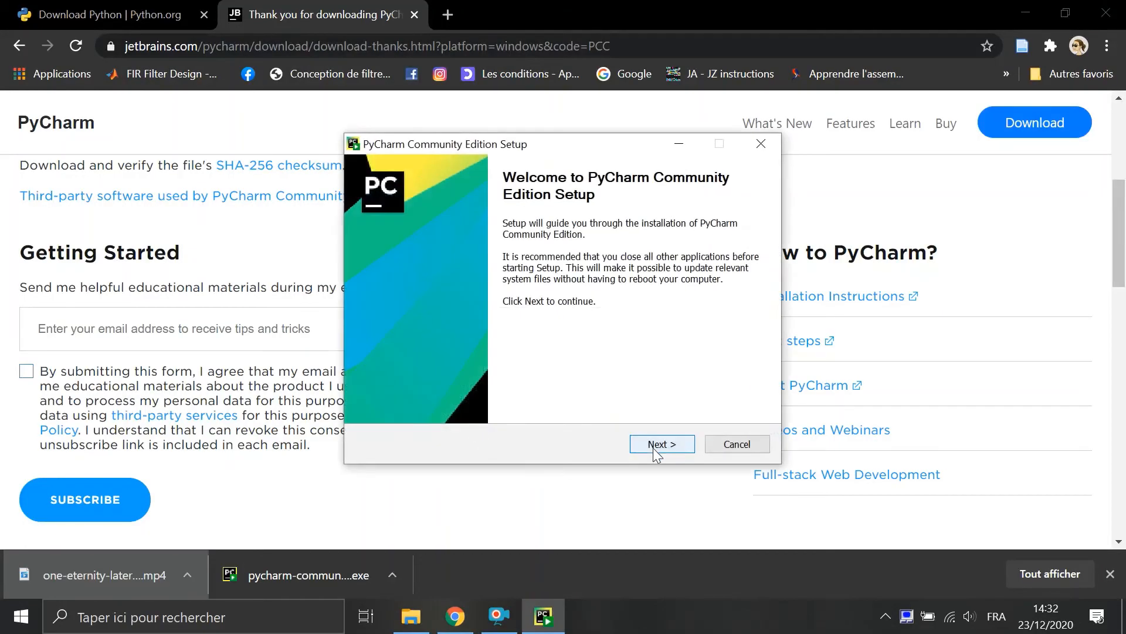
# - Advance the PyCharm Community Edition setup to the installation options, keeping the default destination folder
pyautogui.click(654, 446)
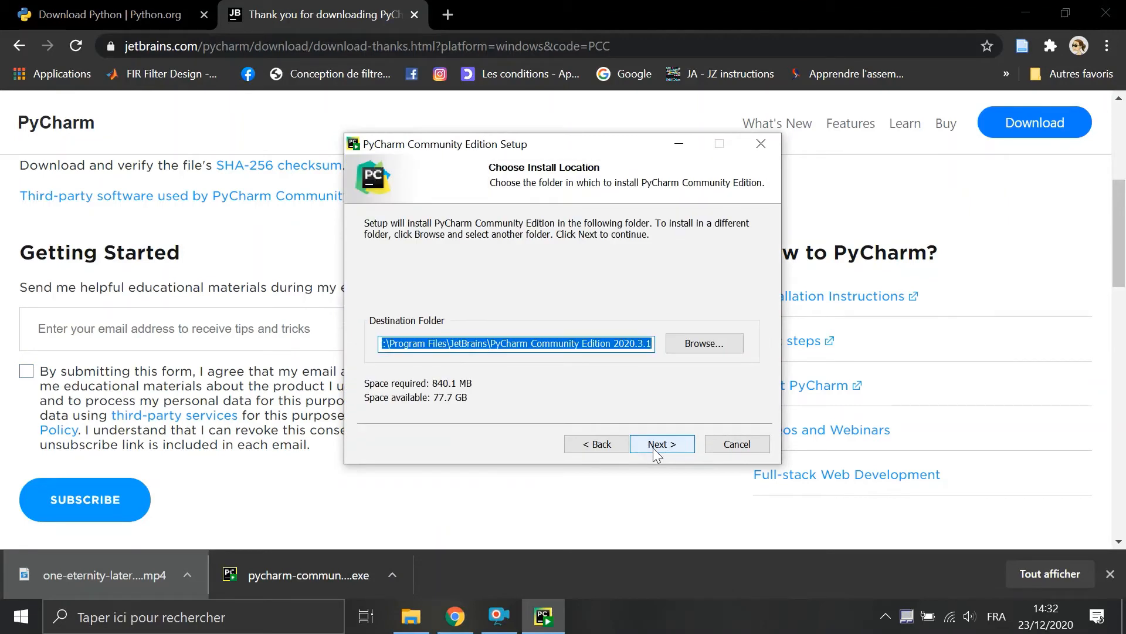
pyautogui.click(654, 446)
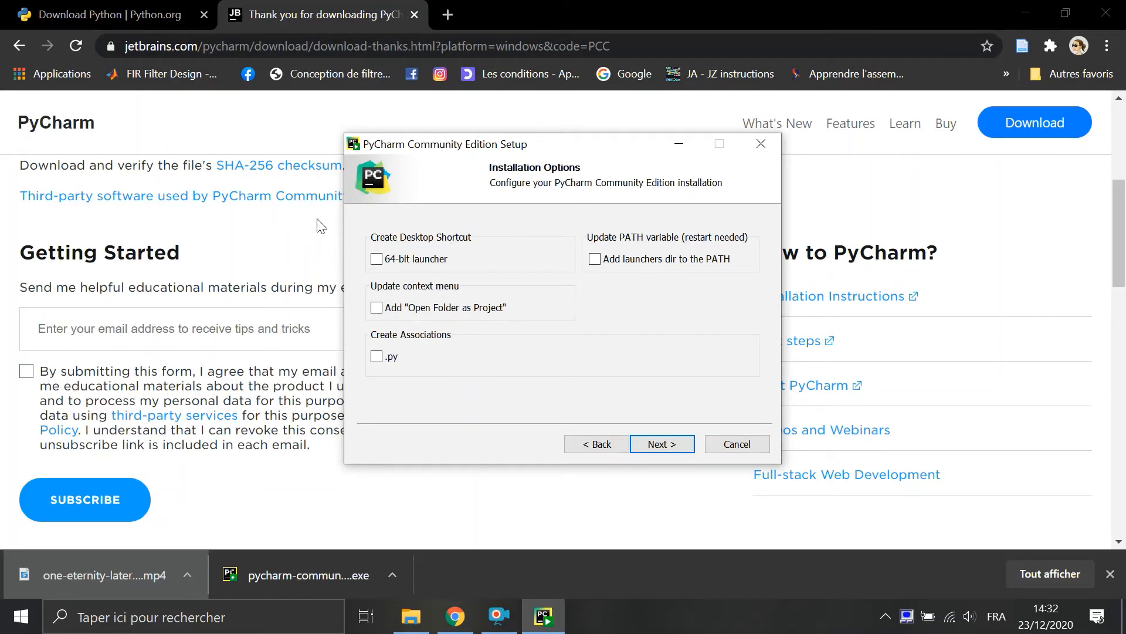
# - Enable the 64-bit launcher desktop shortcut and the .py association, and install PyCharm with the JetBrains Start Menu folder
pyautogui.click(382, 259)
pyautogui.click(377, 359)
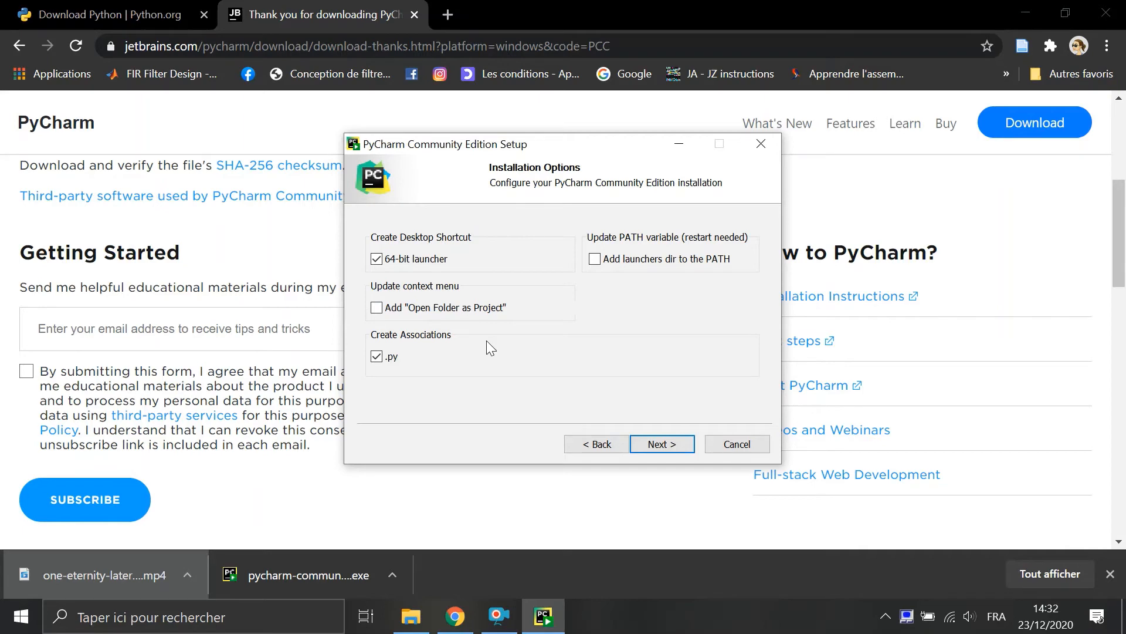
pyautogui.click(642, 444)
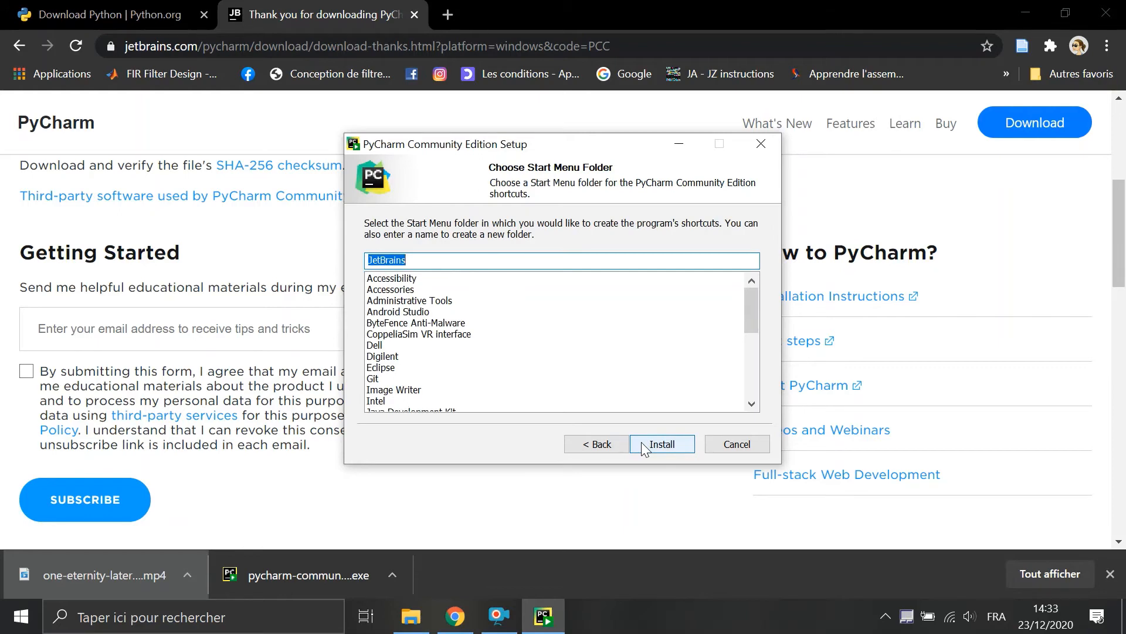
pyautogui.click(643, 444)
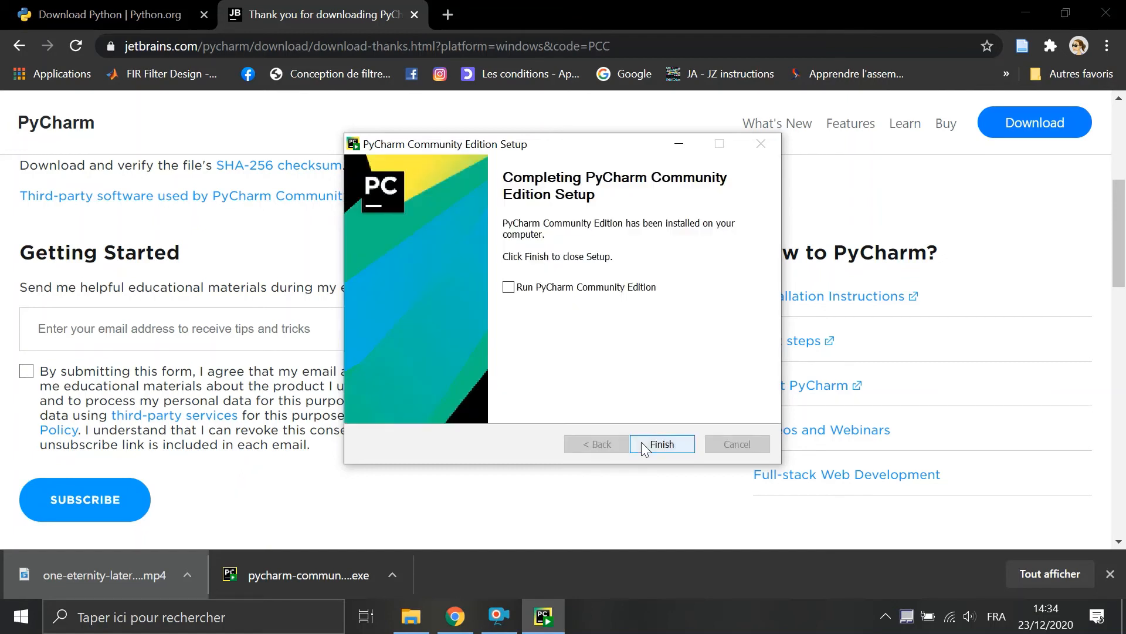
# - Finish the setup with PyCharm set to run, minimize the browser, and start PyCharm without importing settings
pyautogui.click(508, 287)
pyautogui.click(663, 444)
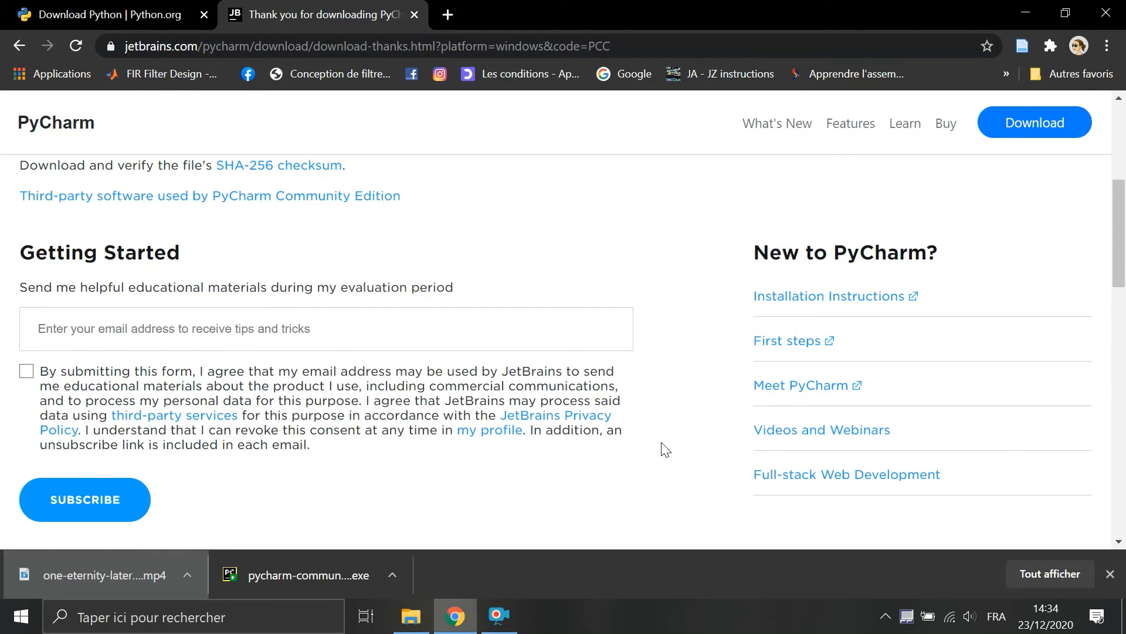
pyautogui.click(1025, 12)
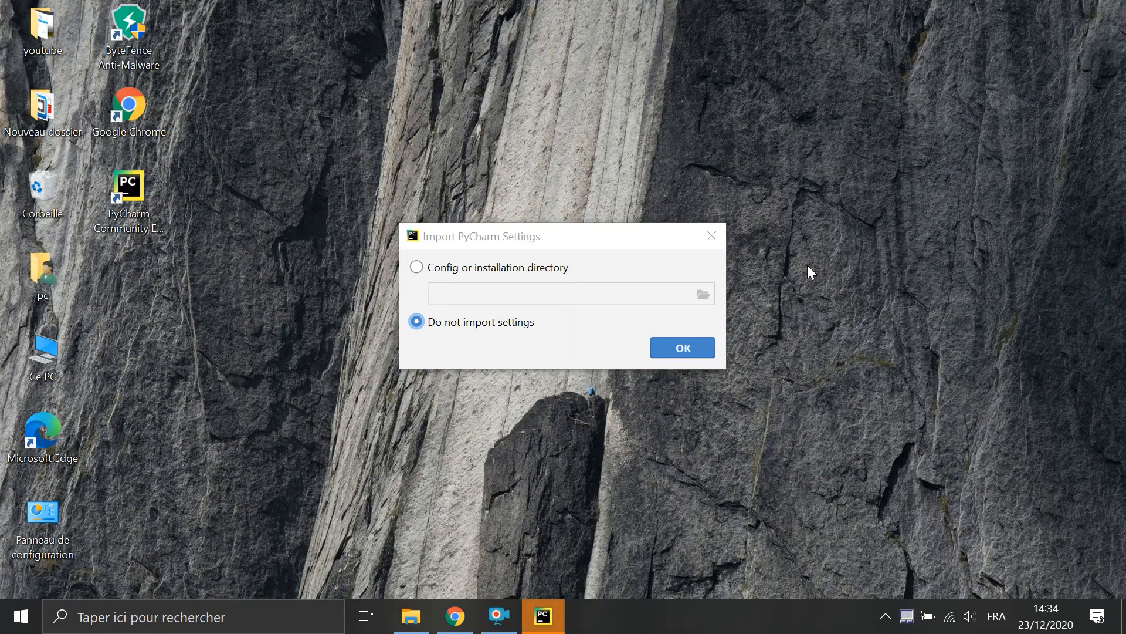
pyautogui.click(679, 352)
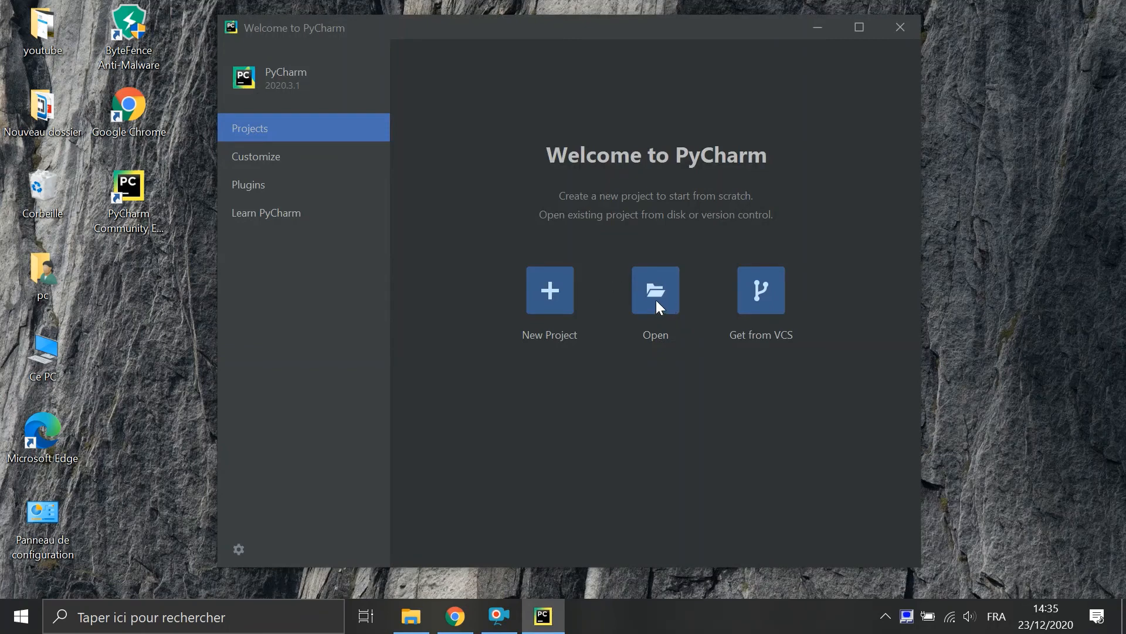
# - Create a new project named pythonProject with the default Virtualenv environment and Python39 base interpreter, and dismiss the Tip of the Day
pyautogui.click(549, 297)
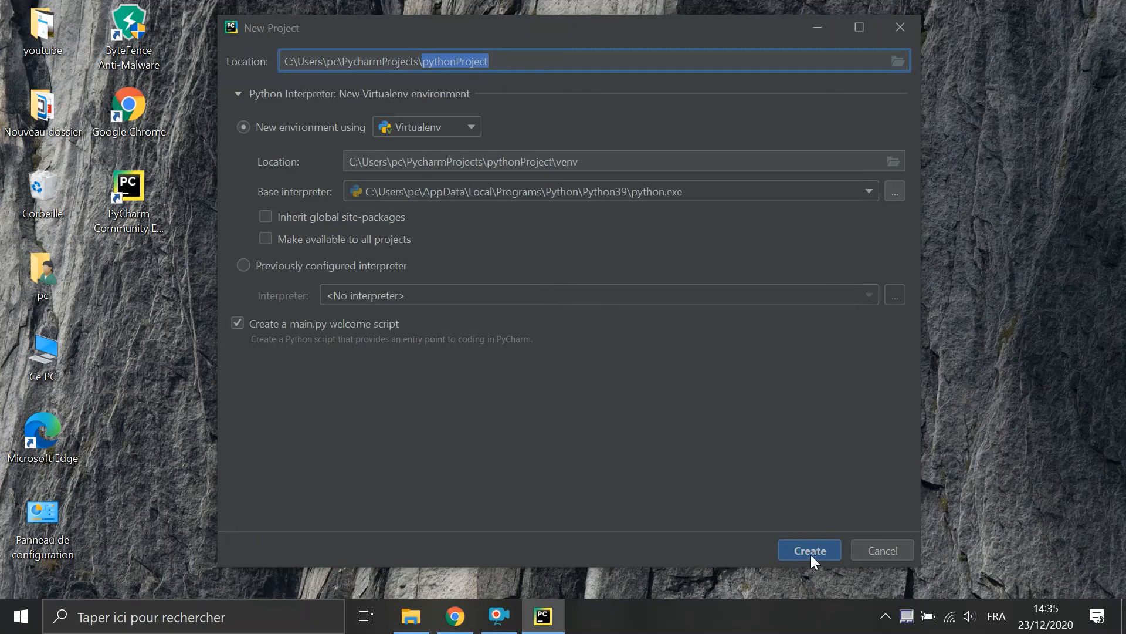
pyautogui.click(811, 552)
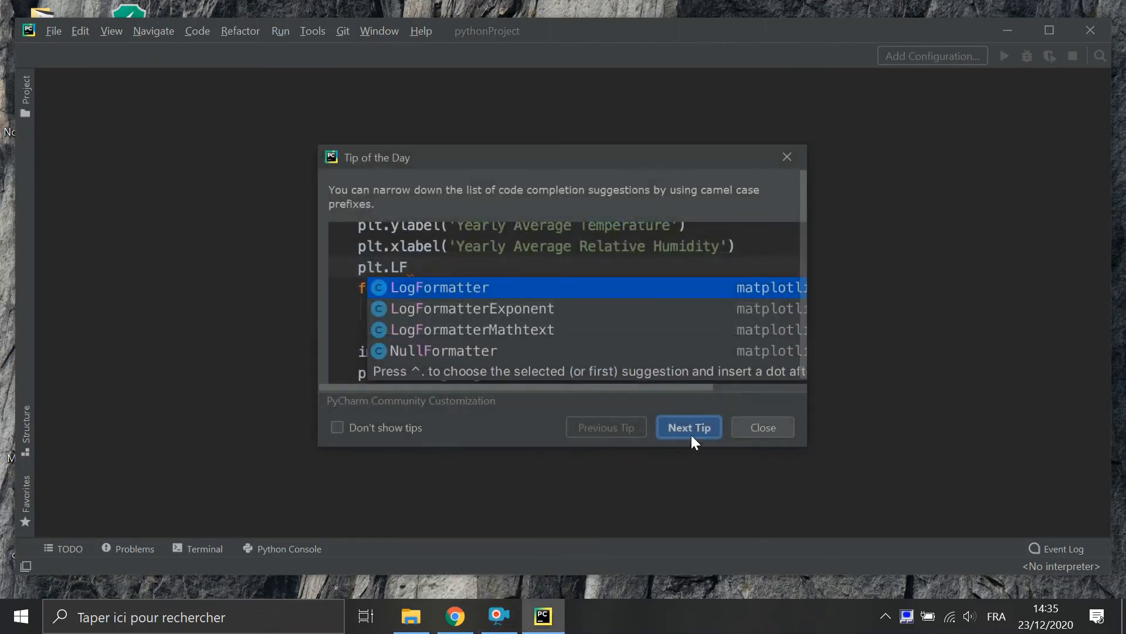
pyautogui.click(696, 431)
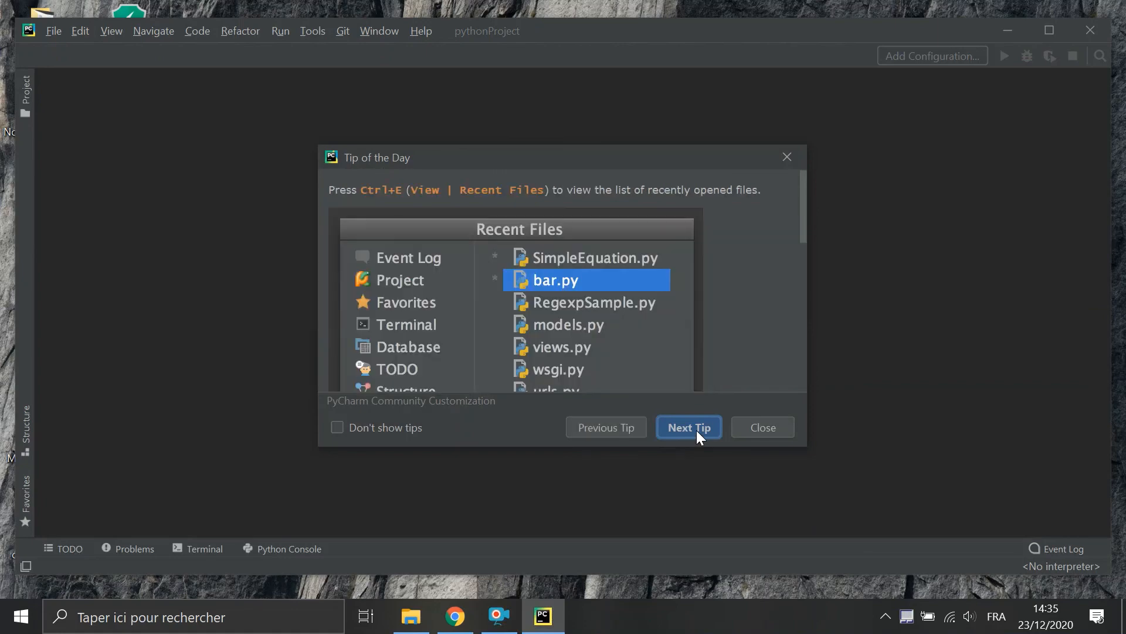
pyautogui.click(764, 428)
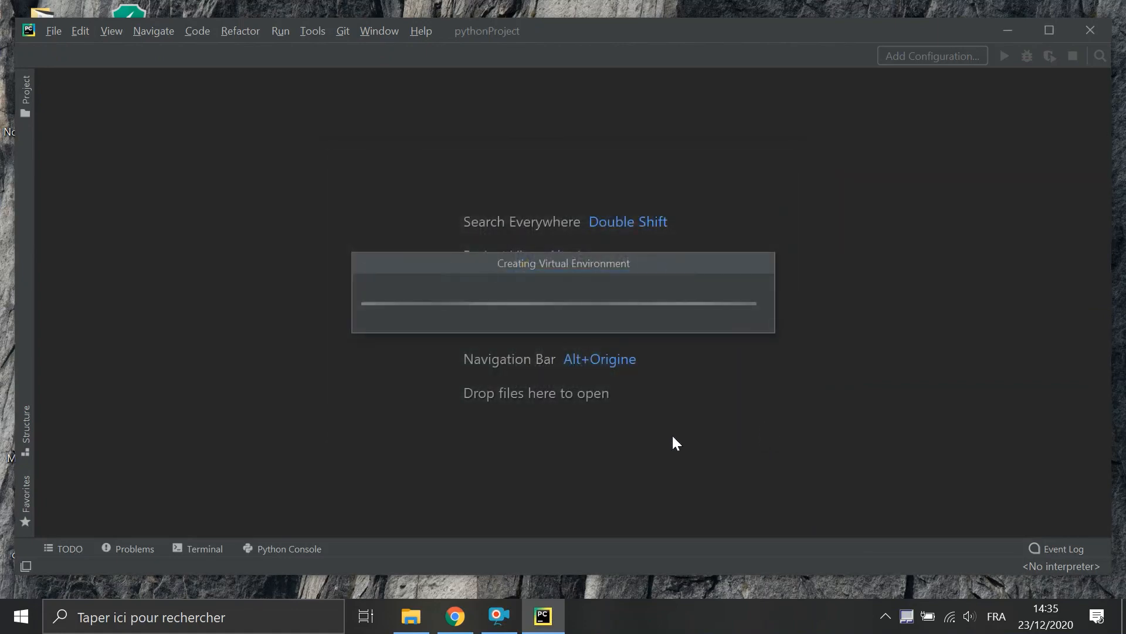